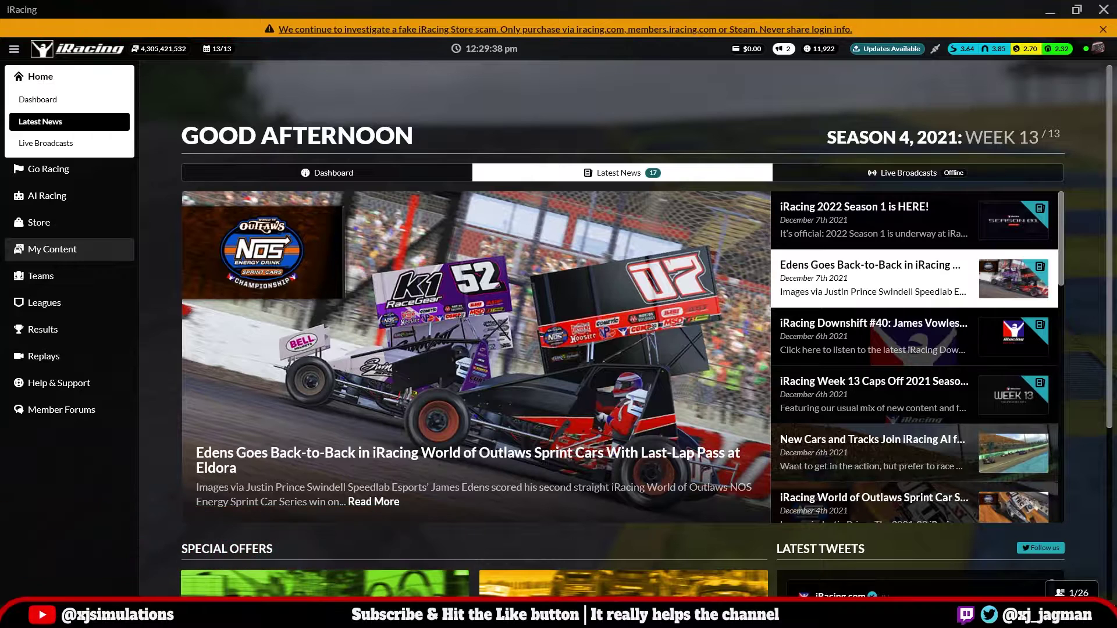
Step: Download the ARCA Menards Chevrolet Impala template 24_template_NW09.zip from iRacing's Paint Shop
click(53, 249)
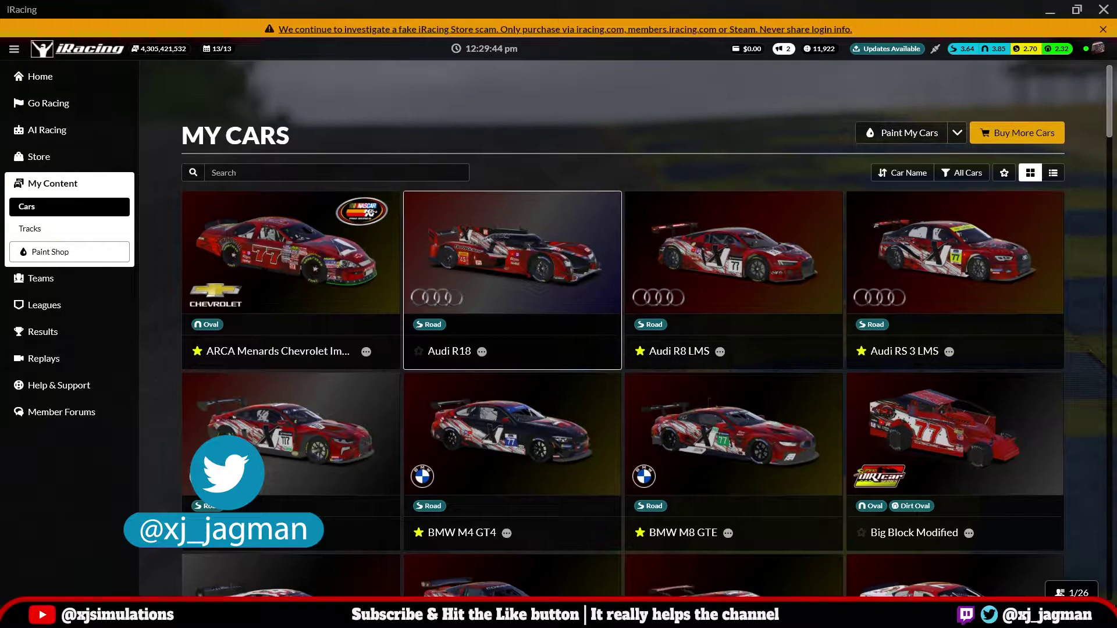
click(291, 261)
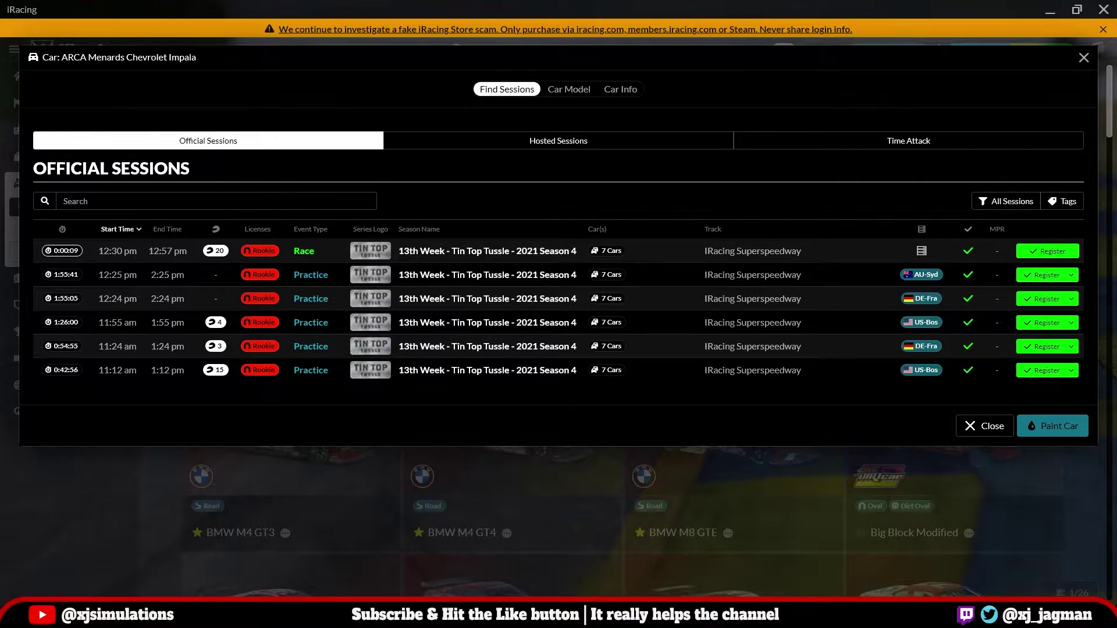
click(1053, 426)
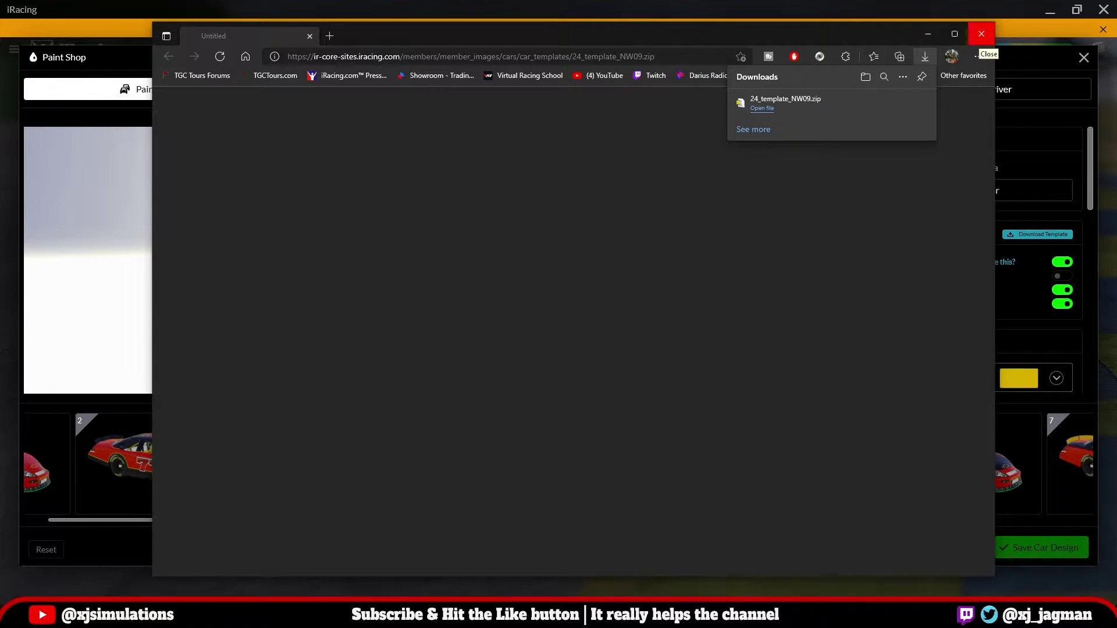
click(981, 33)
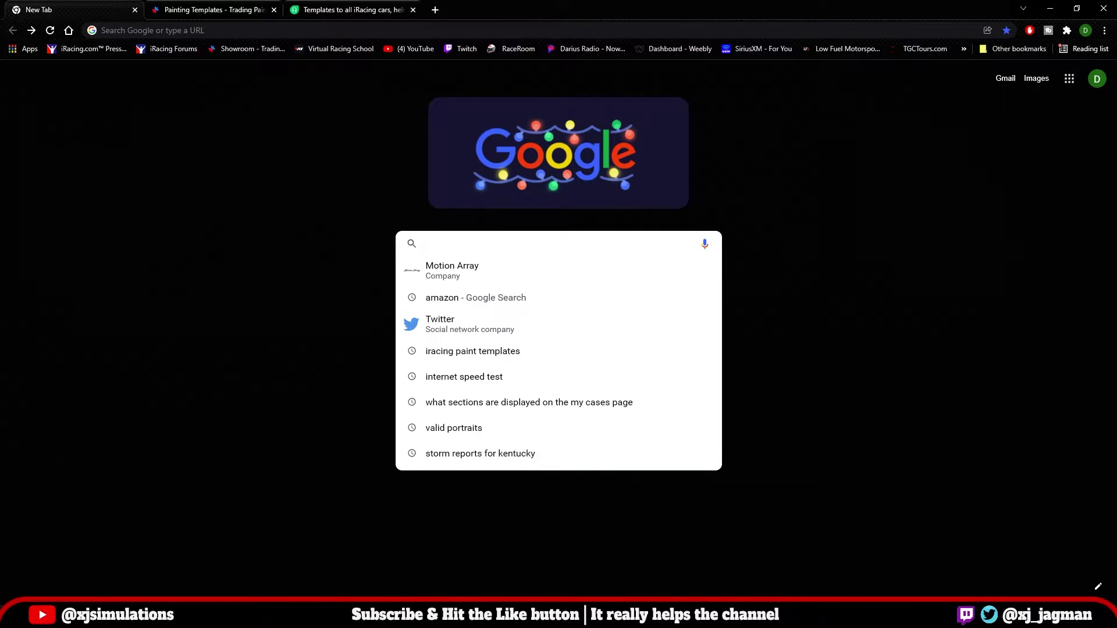
Step: Search Google for 'iracing paint templates'
text(iracing paint t)
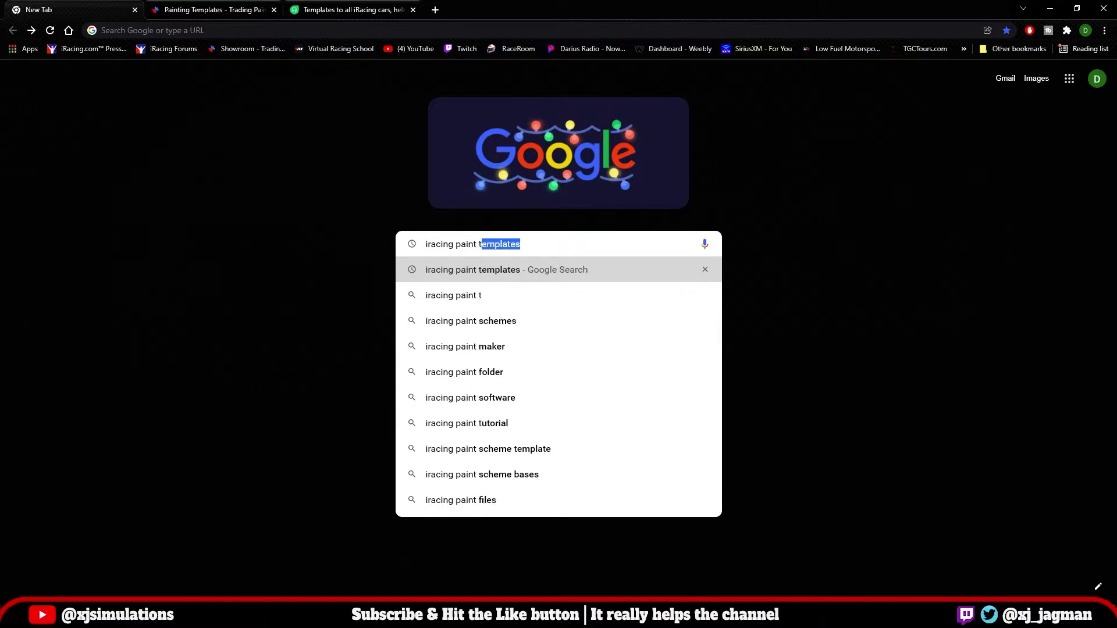
text(emplates)
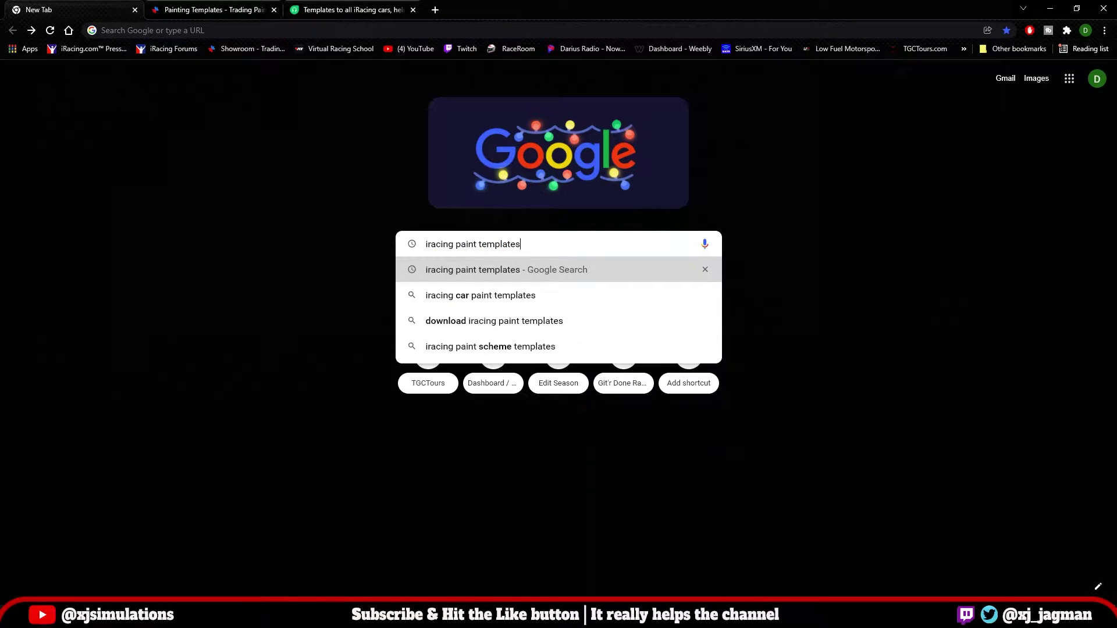
key(Return)
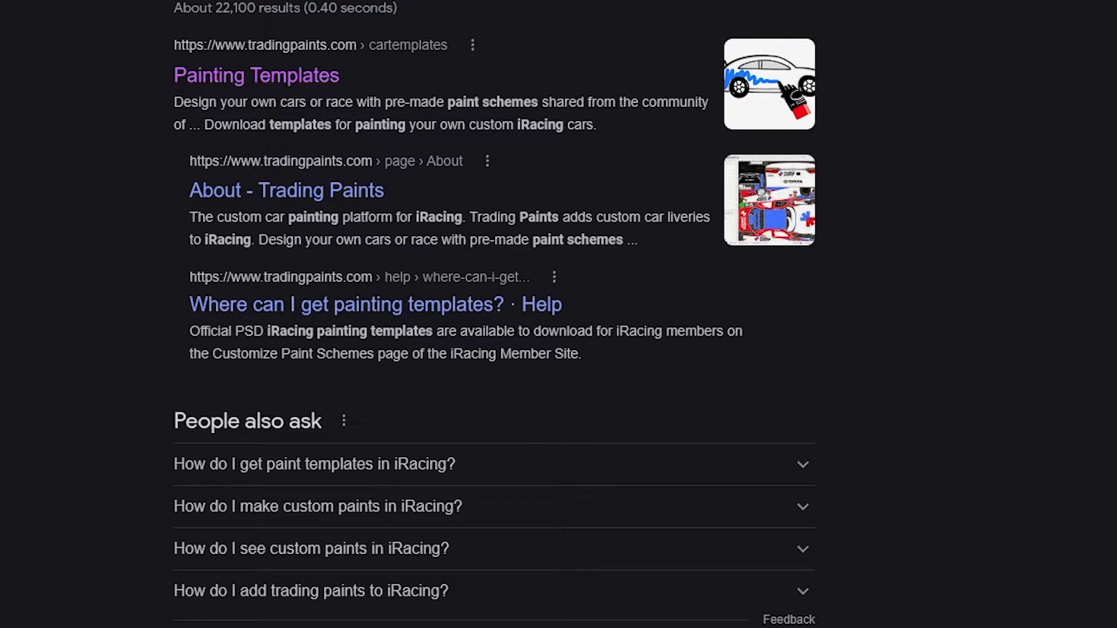
scroll(494, 314, down, 3)
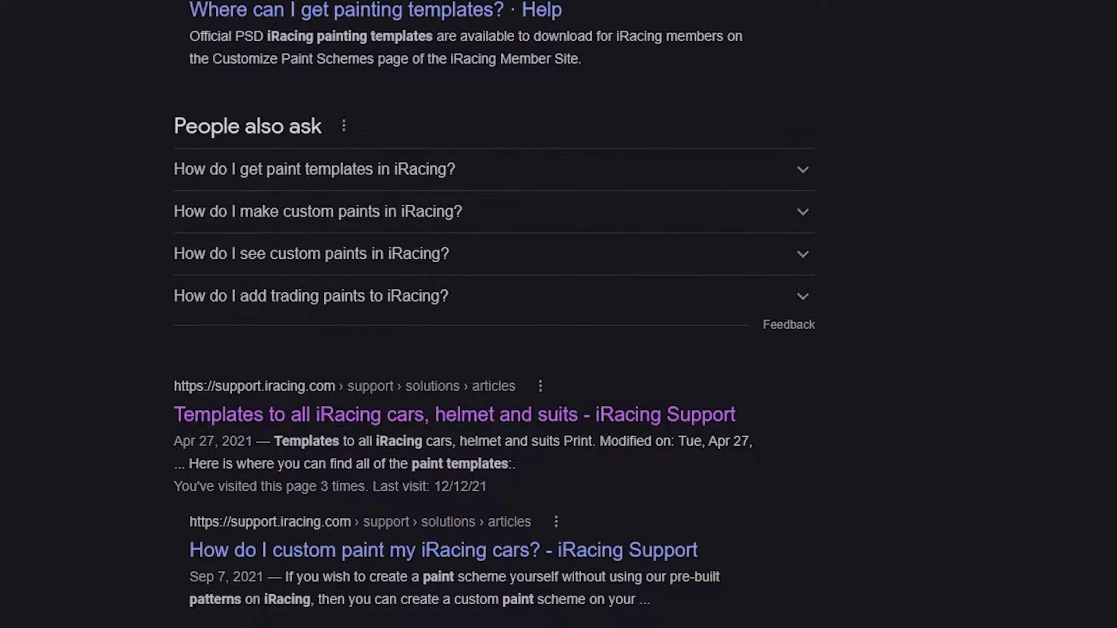
scroll(454, 611, up, 2)
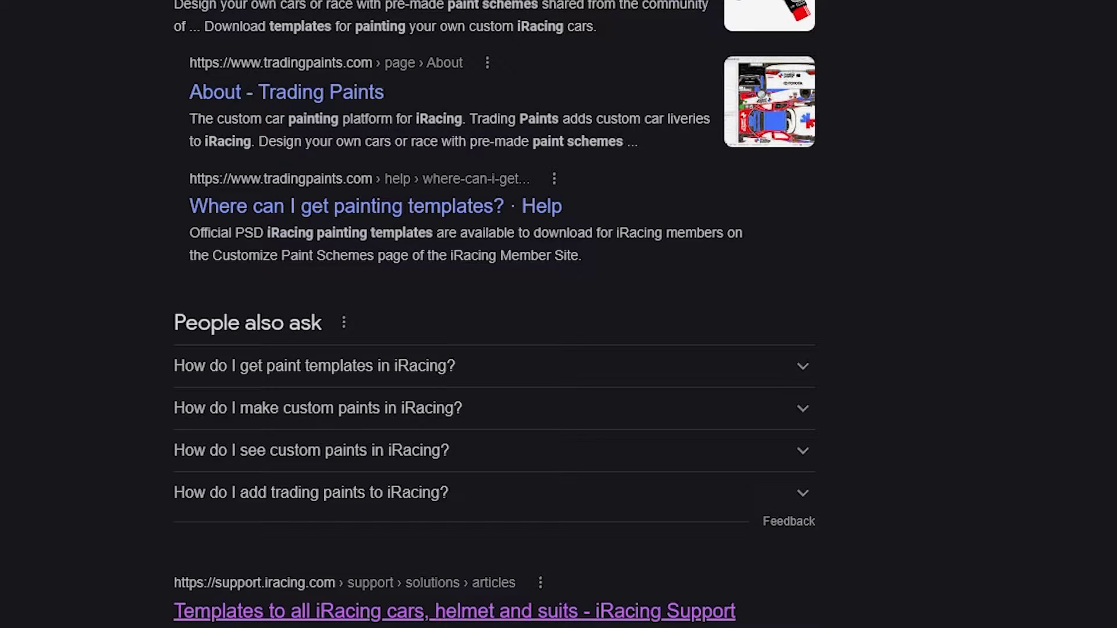
click(199, 610)
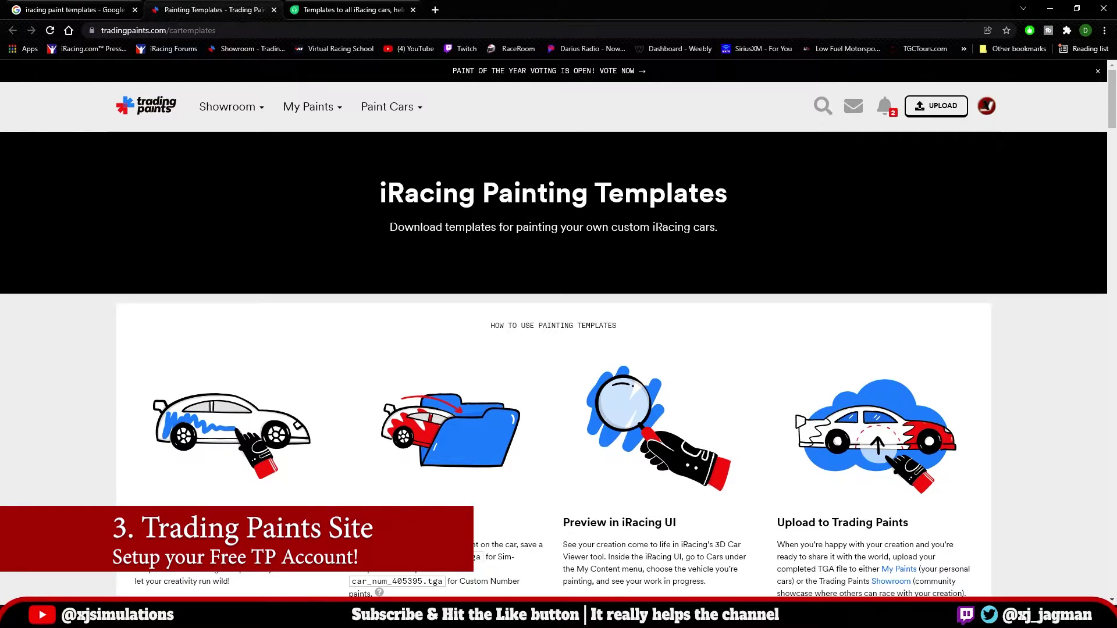
Step: Scroll the Trading Paints templates page down to the oval car list with paint folder paths
scroll(558, 326, down, 4)
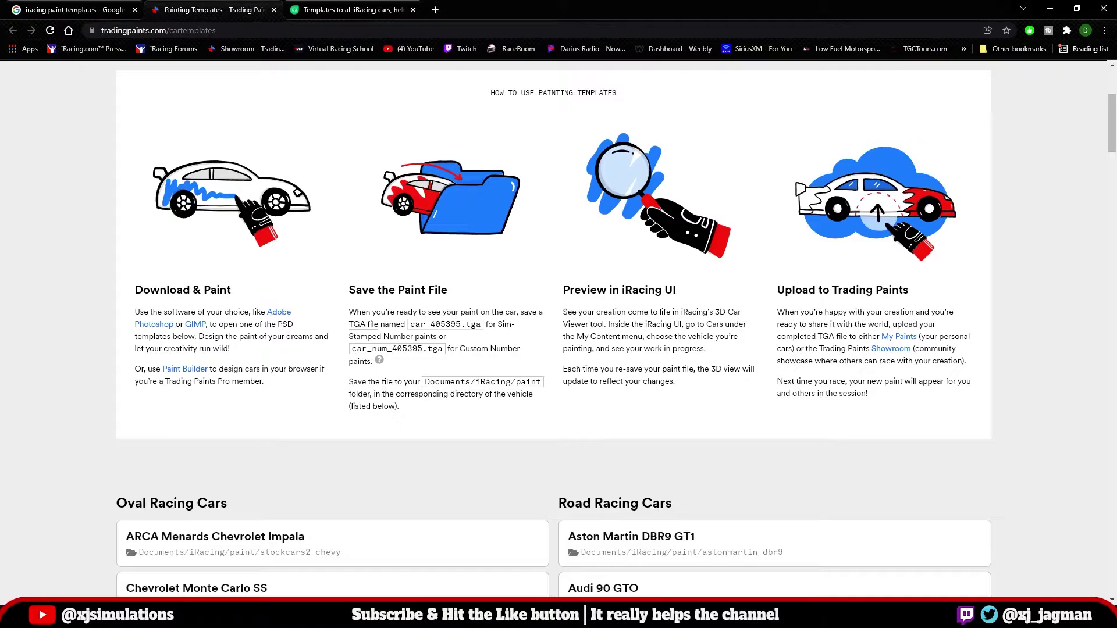
scroll(558, 326, down, 3)
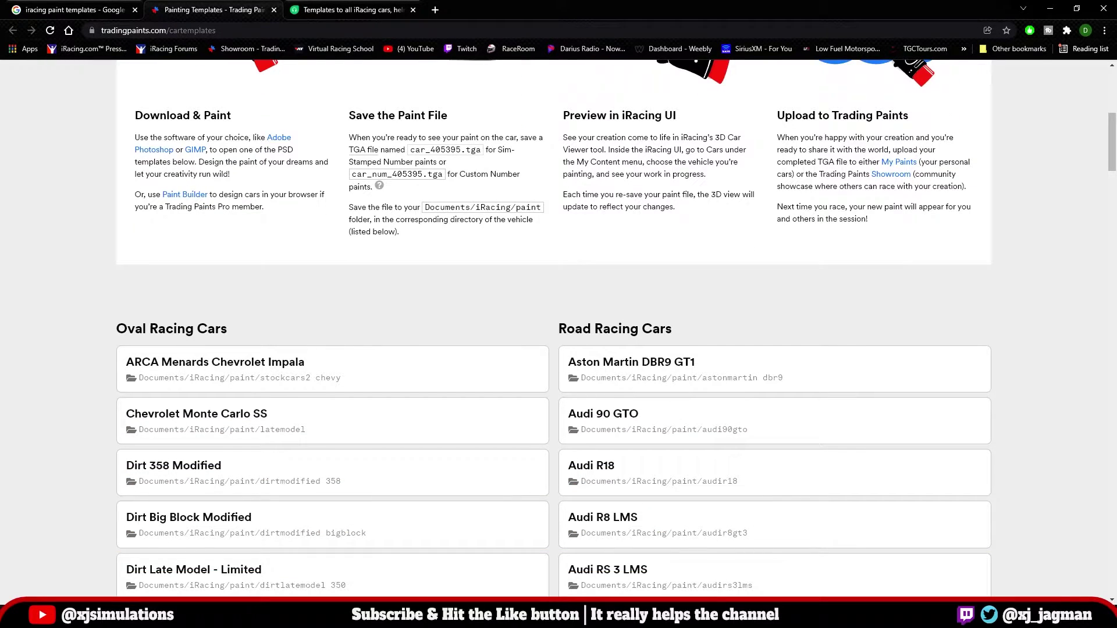
scroll(773, 209, down, 3)
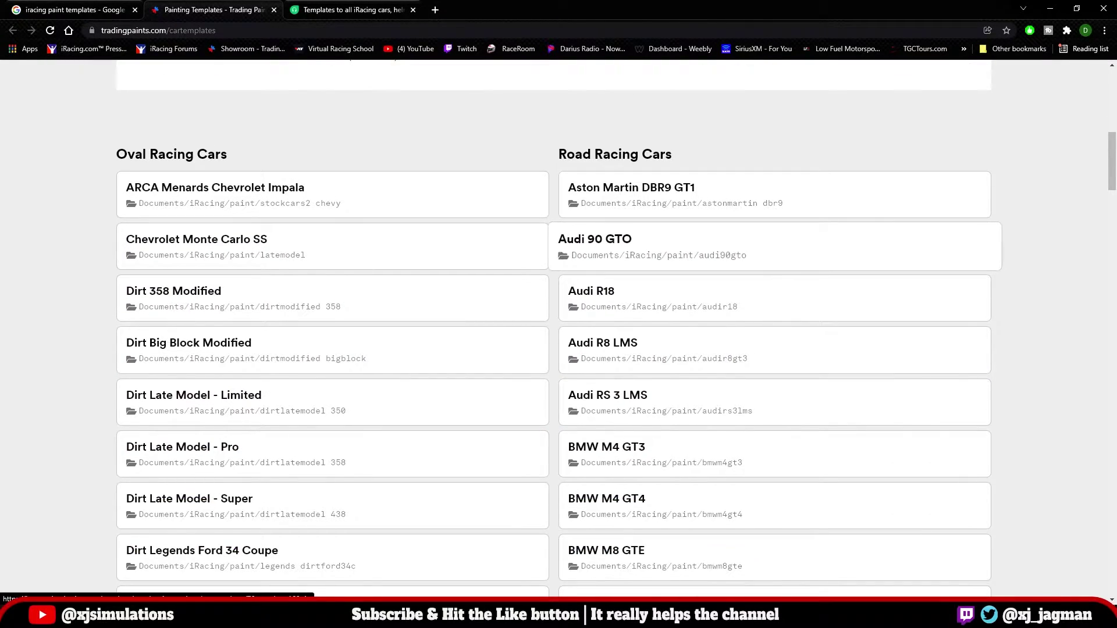
scroll(773, 210, down, 1)
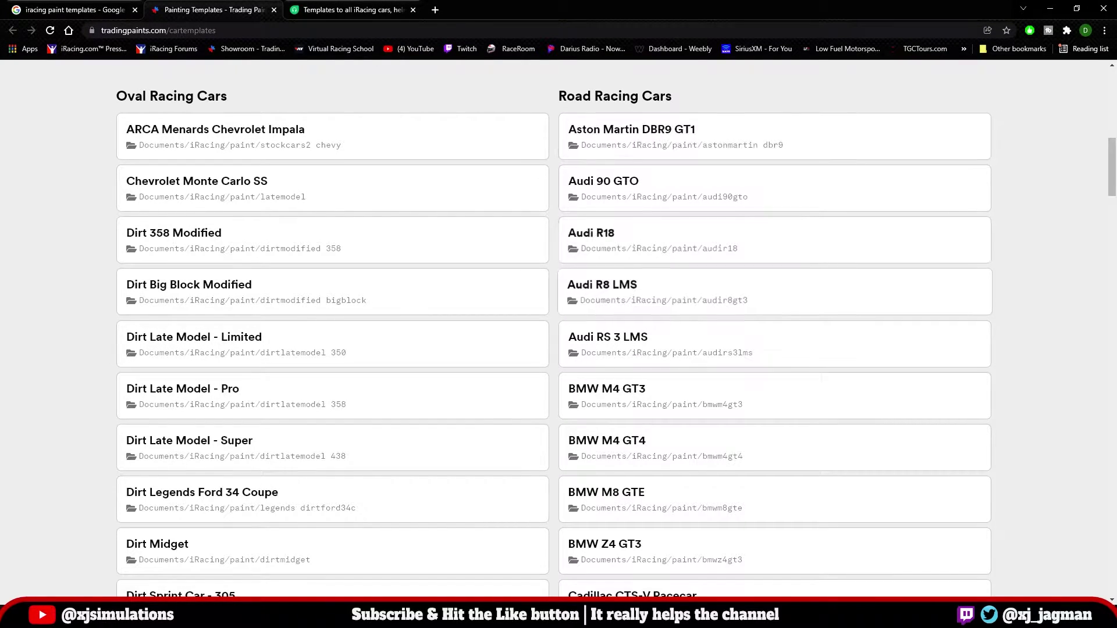
scroll(774, 235, down, 15)
scroll(774, 236, down, 20)
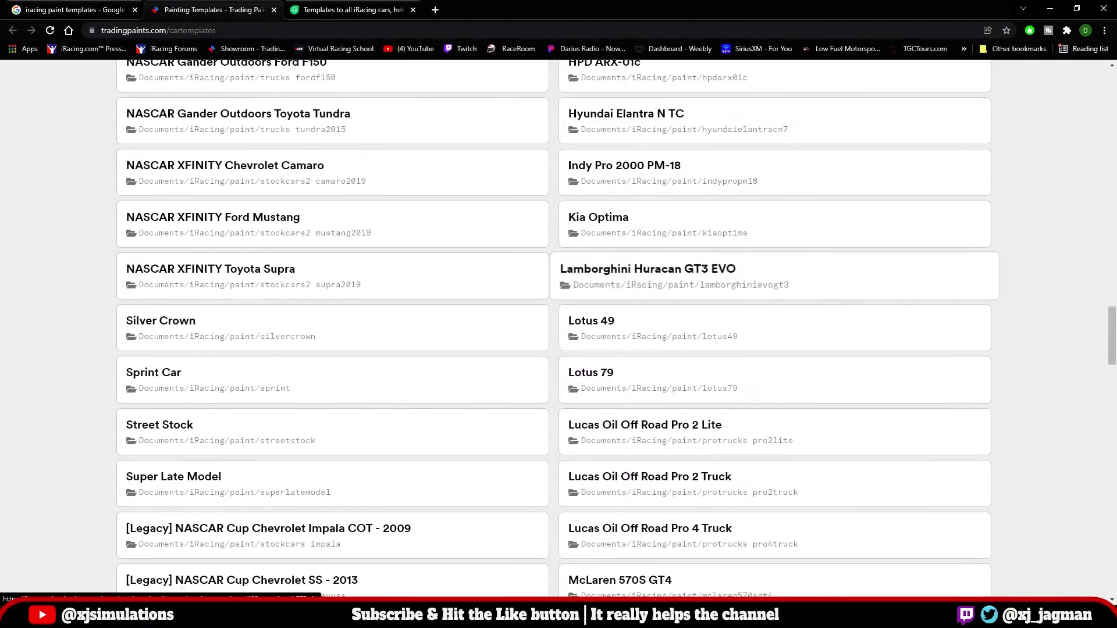
scroll(774, 301, down, 2)
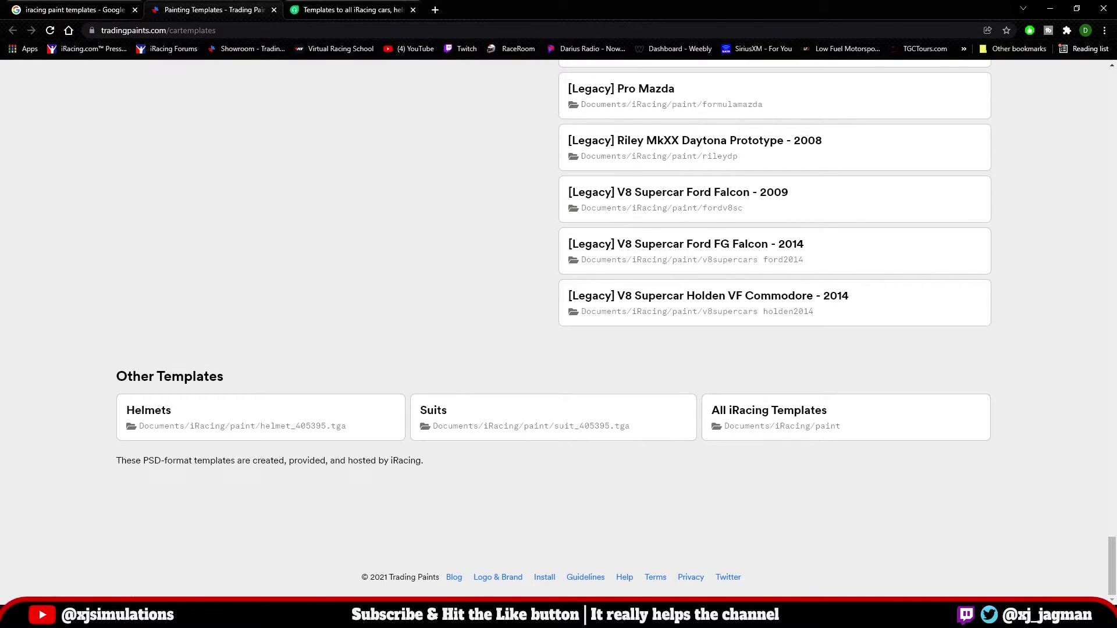
scroll(558, 326, up, 20)
scroll(558, 326, down, 4)
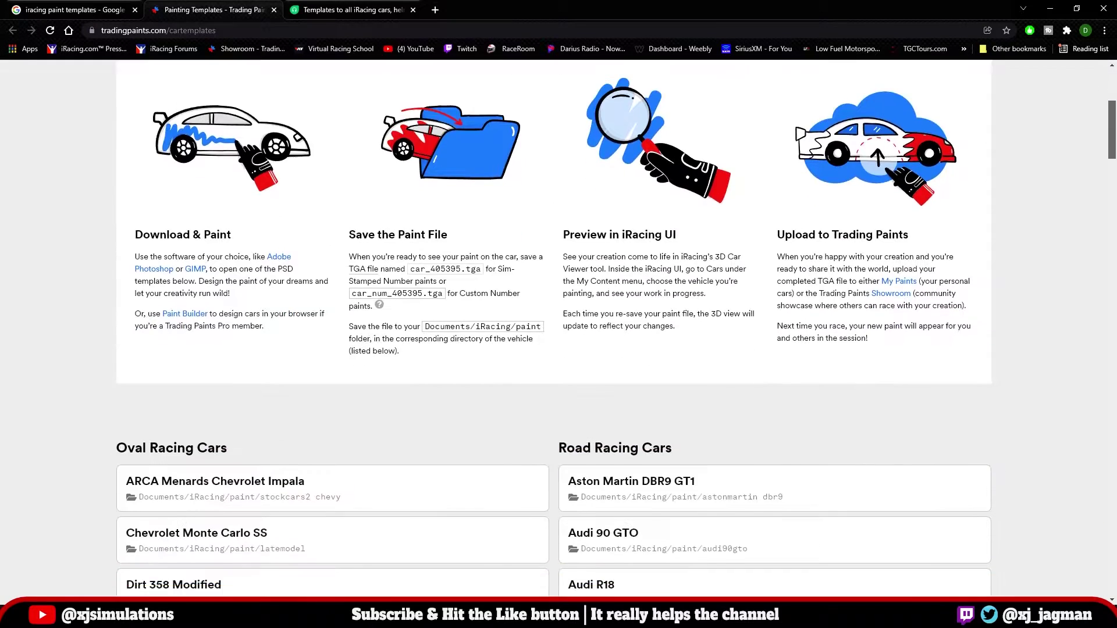
scroll(558, 326, down, 6)
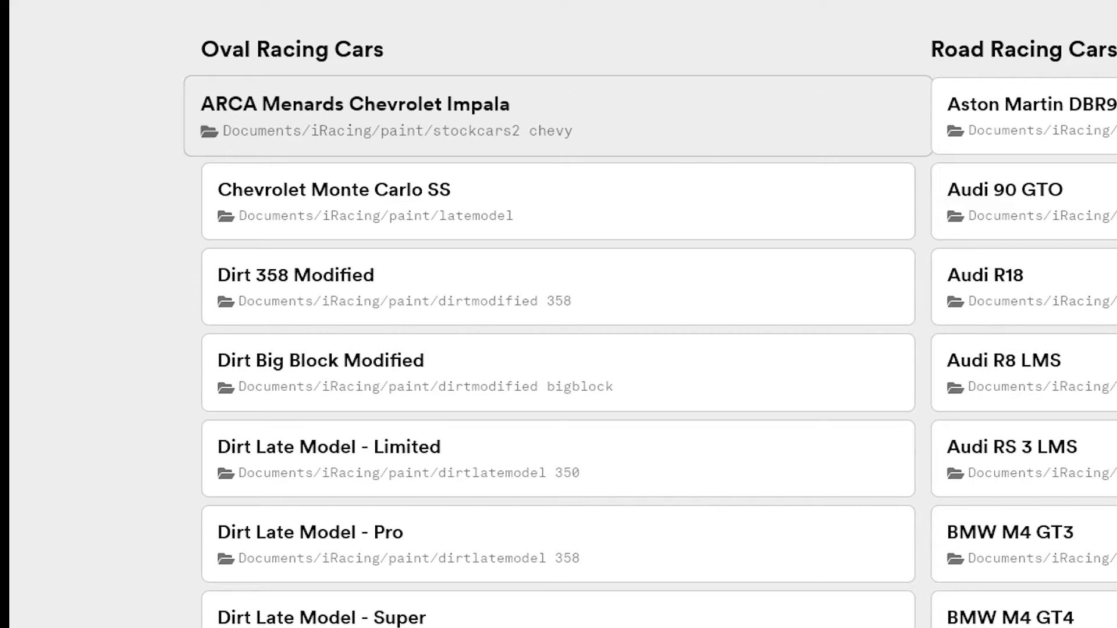
Step: Download the ARCA Menards Chevrolet Impala template from its Oval Racing Cars card
click(384, 116)
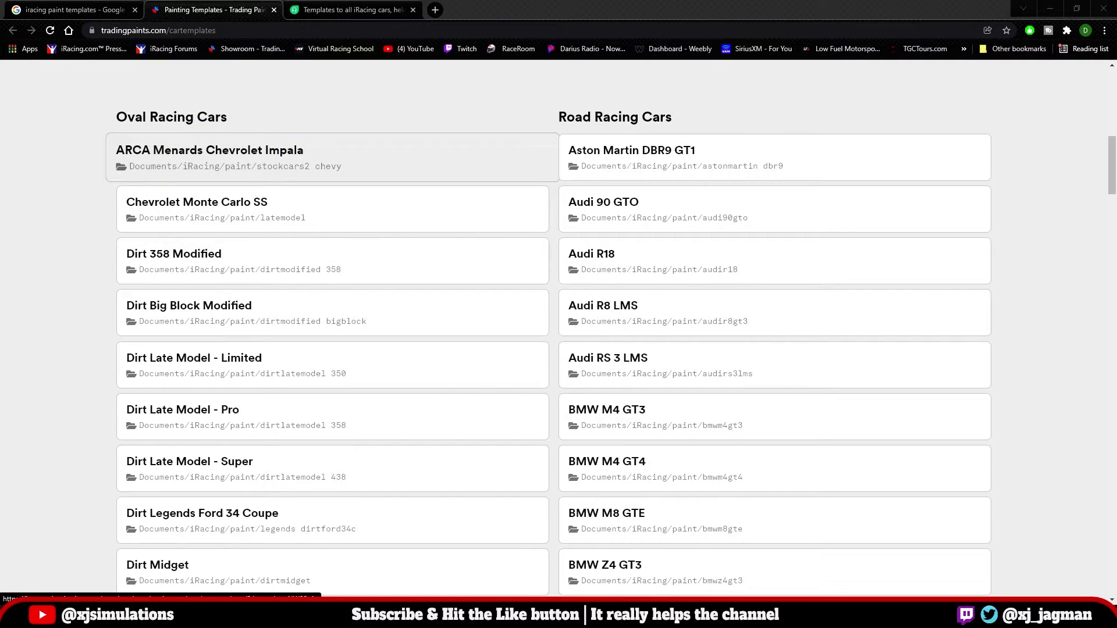
Step: Download the ARCA Impala template and show 24_template_NW09.zip in the Downloads folder
click(331, 157)
click(124, 588)
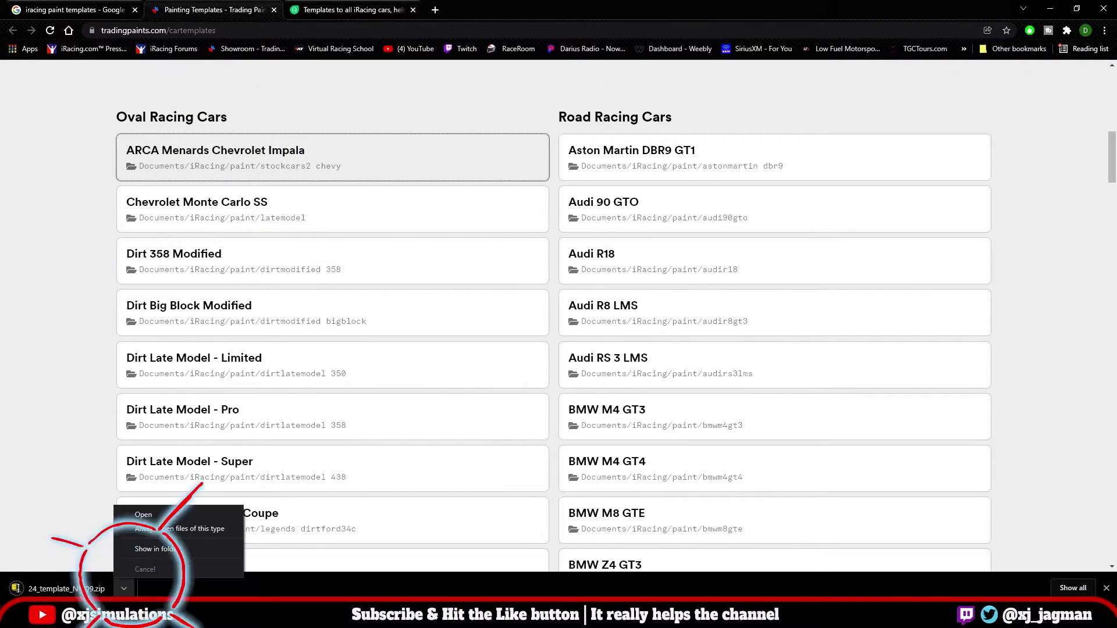
click(154, 549)
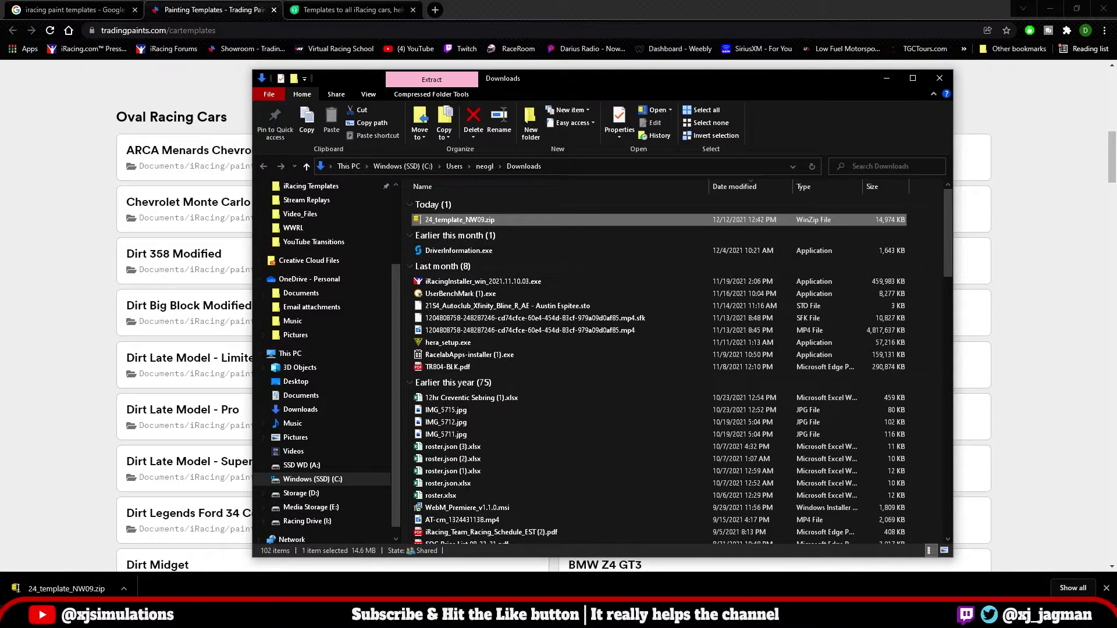
Step: Extract 24_template_NW09.zip into its own folder and select Chevrolet Impala SS Class B.psd
right_click(492, 221)
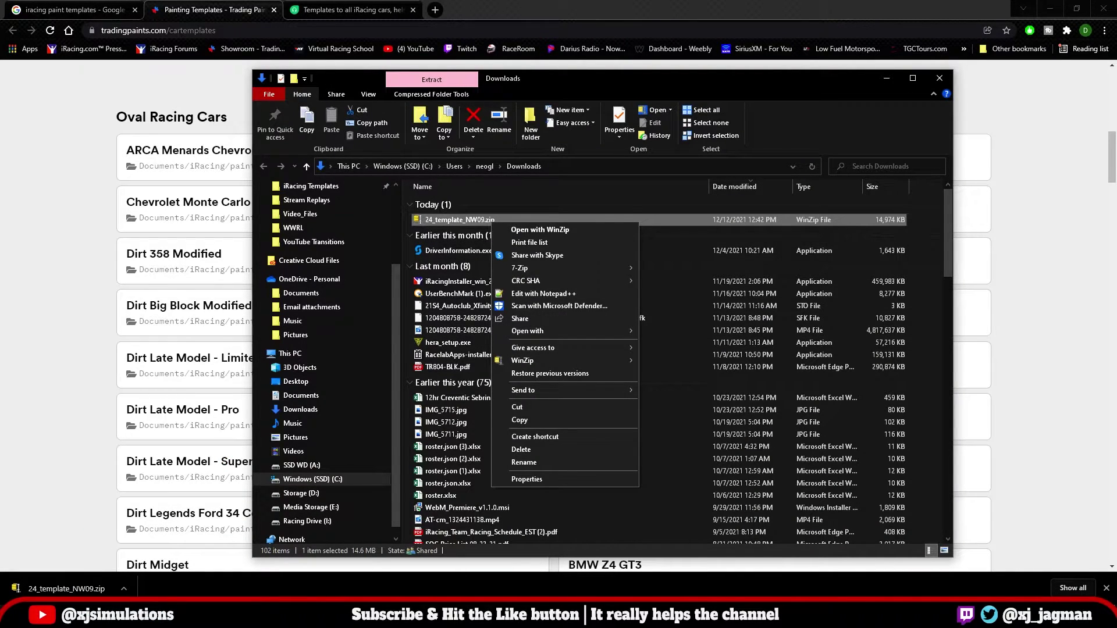
mouse_move(522, 361)
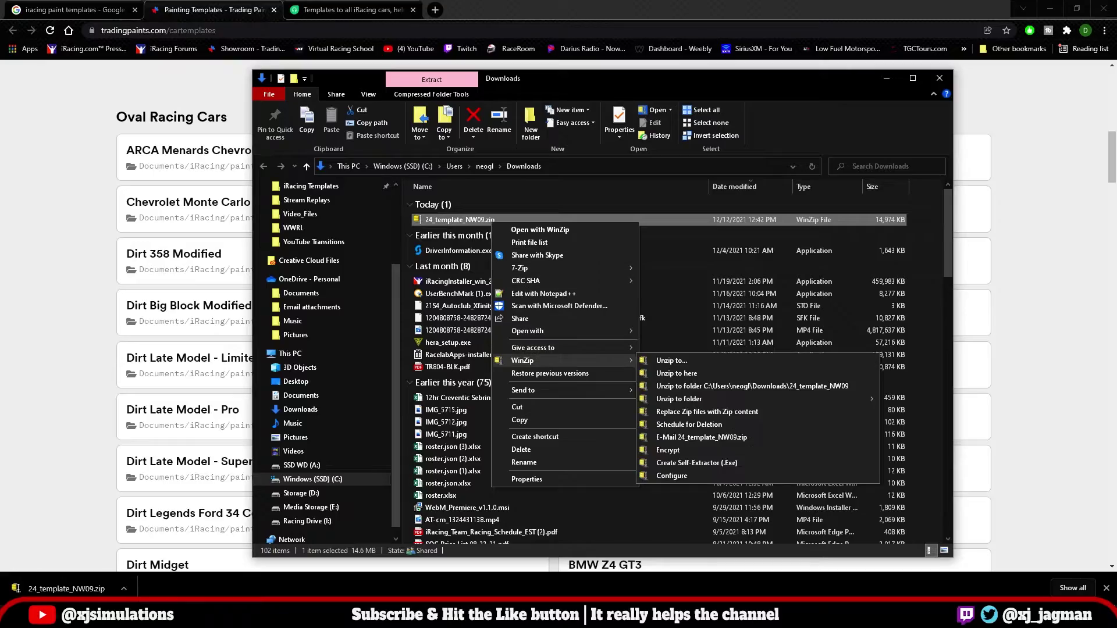
click(751, 386)
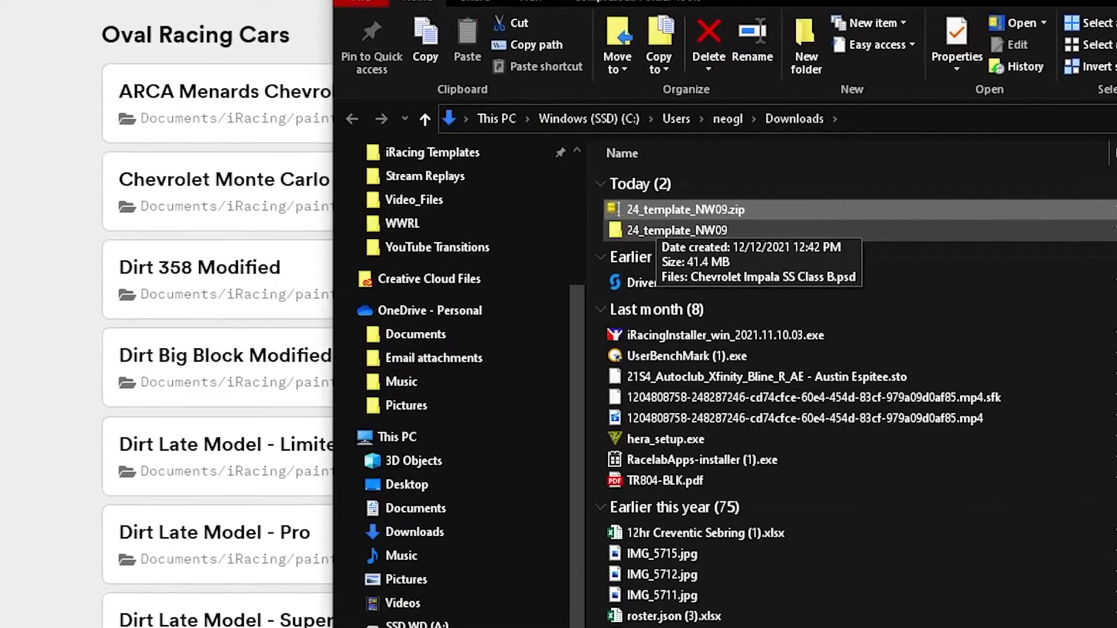
double_click(676, 230)
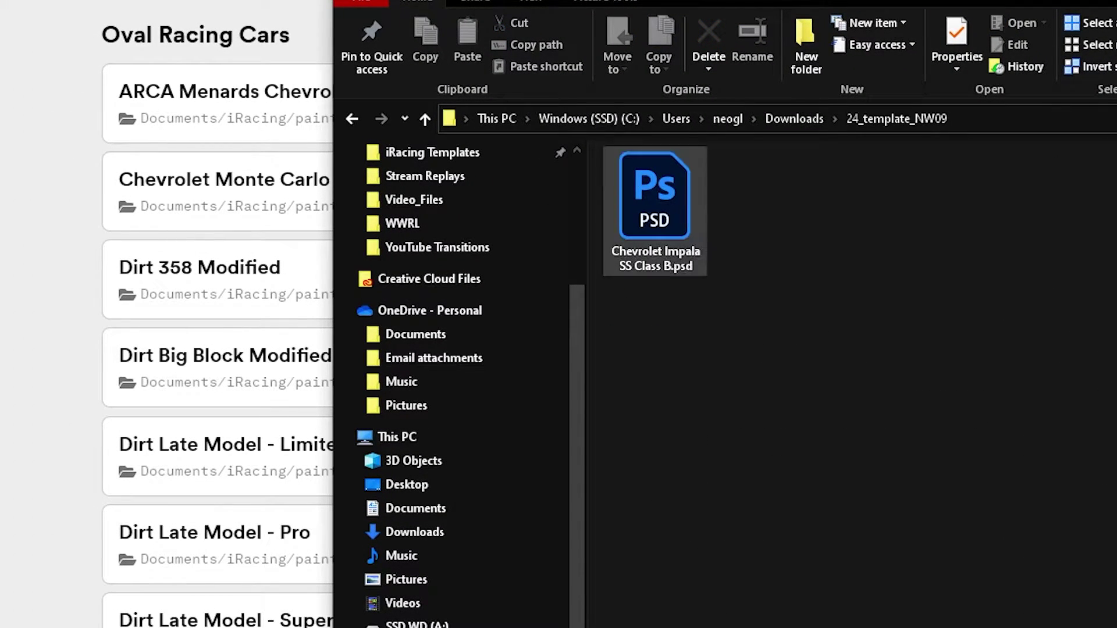
drag(698, 1, 875, 2)
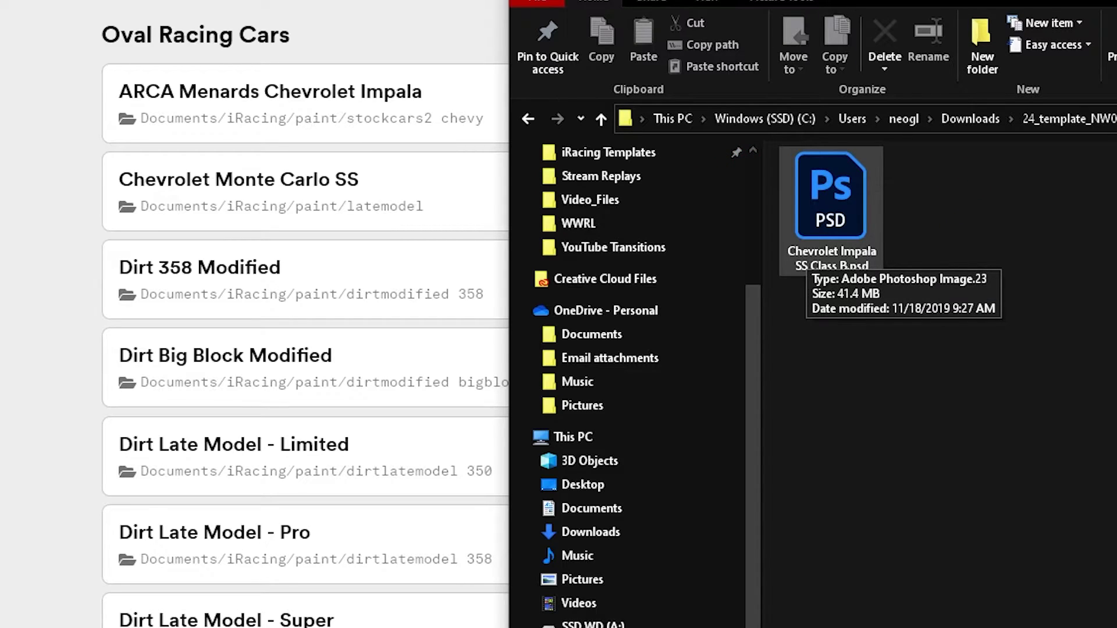
click(830, 209)
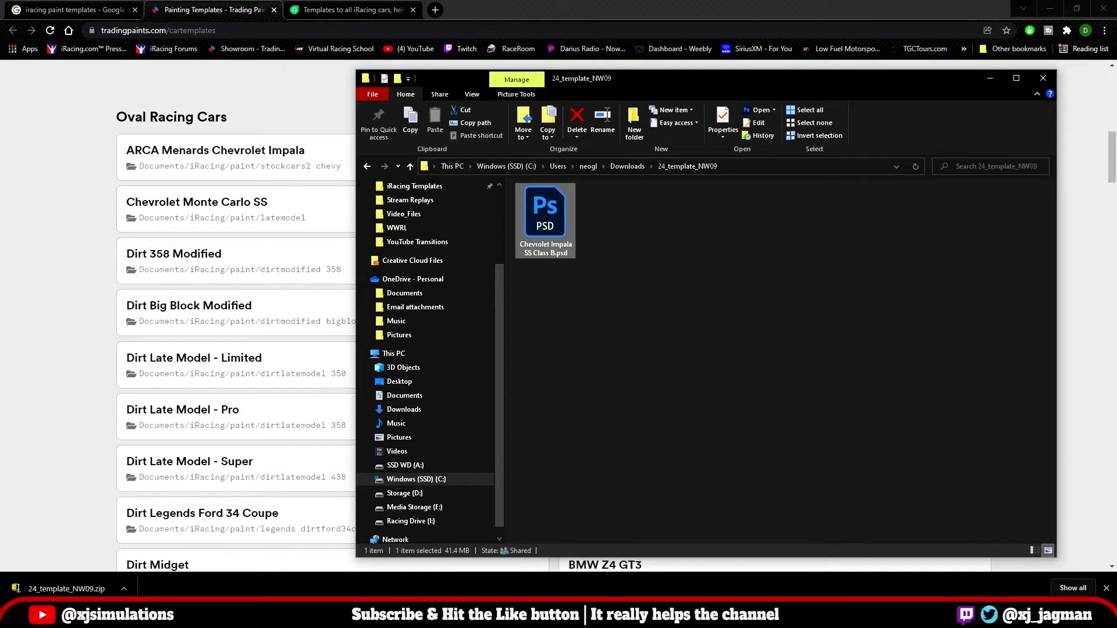
click(312, 617)
click(363, 562)
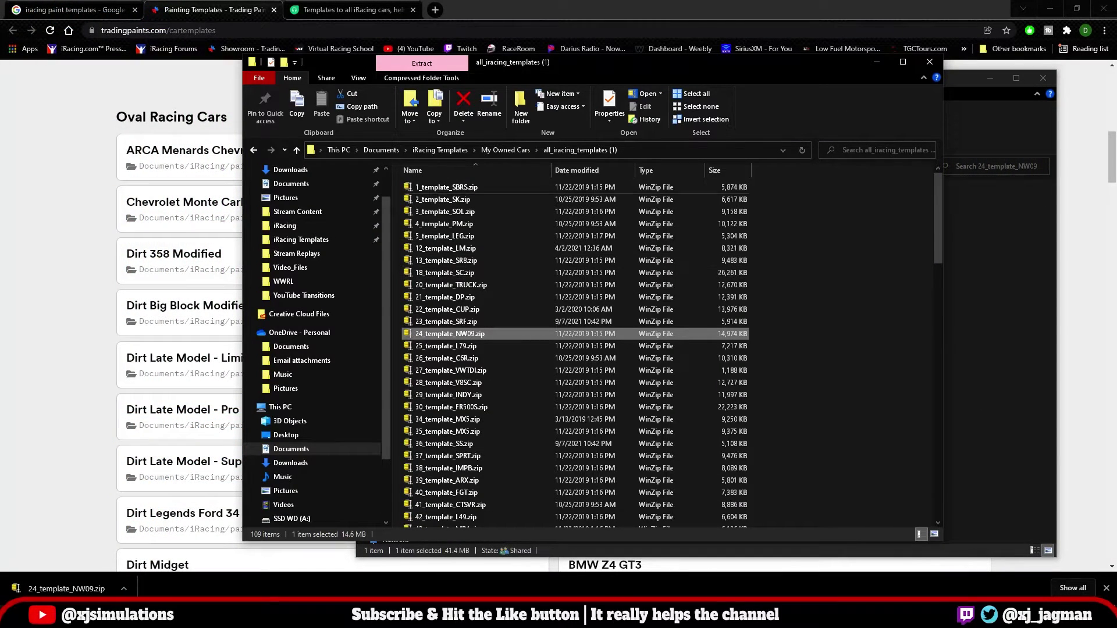
drag(669, 65, 777, 57)
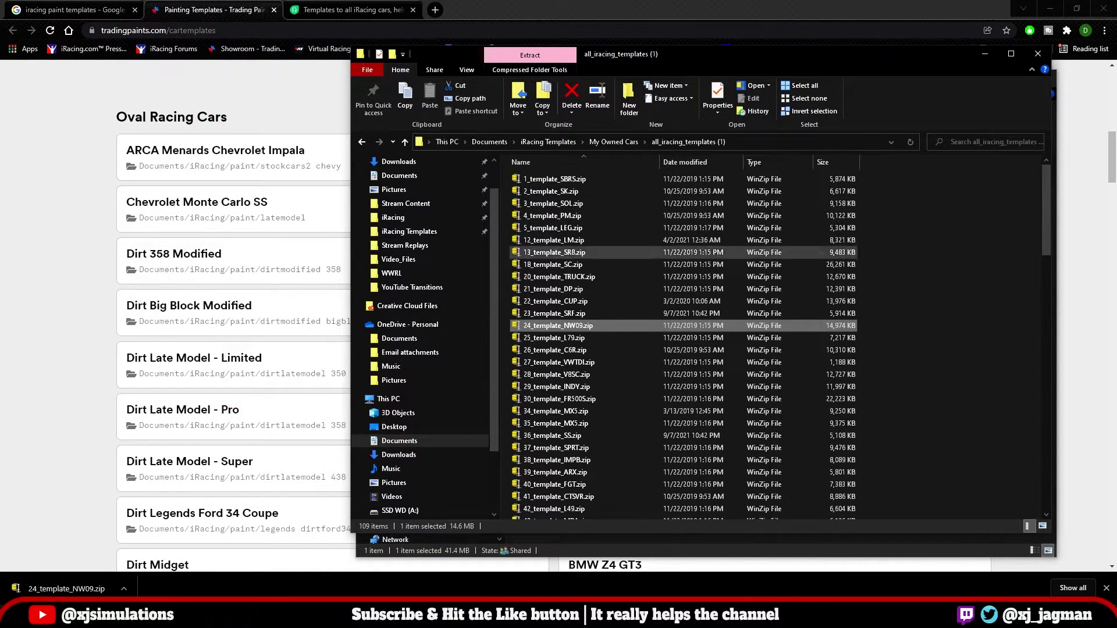
scroll(640, 317, down, 20)
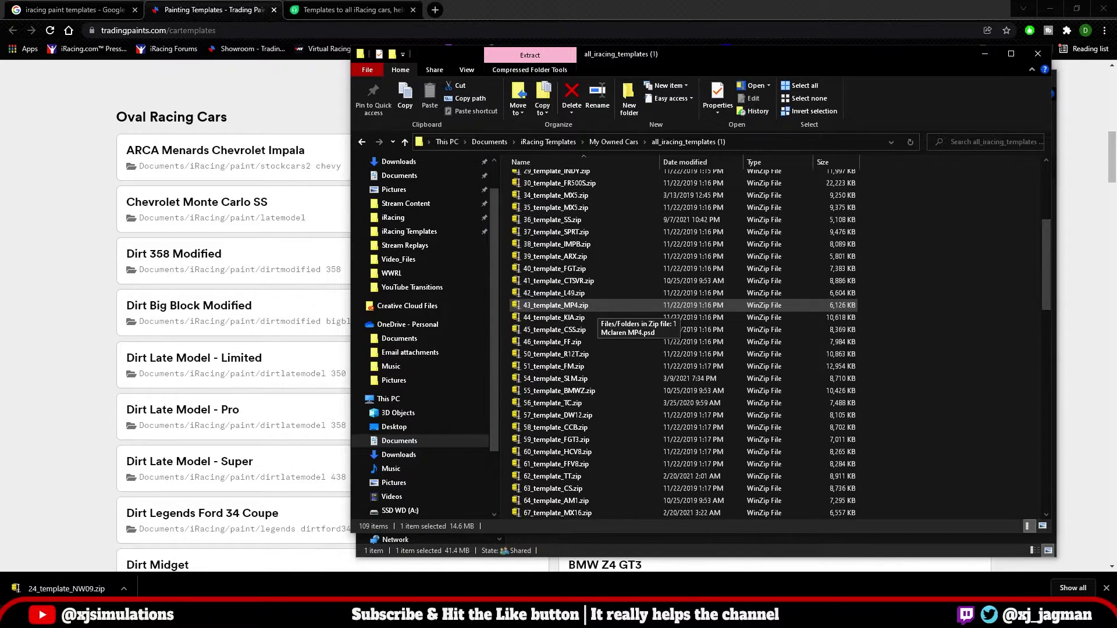
scroll(582, 319, down, 2)
scroll(585, 319, up, 14)
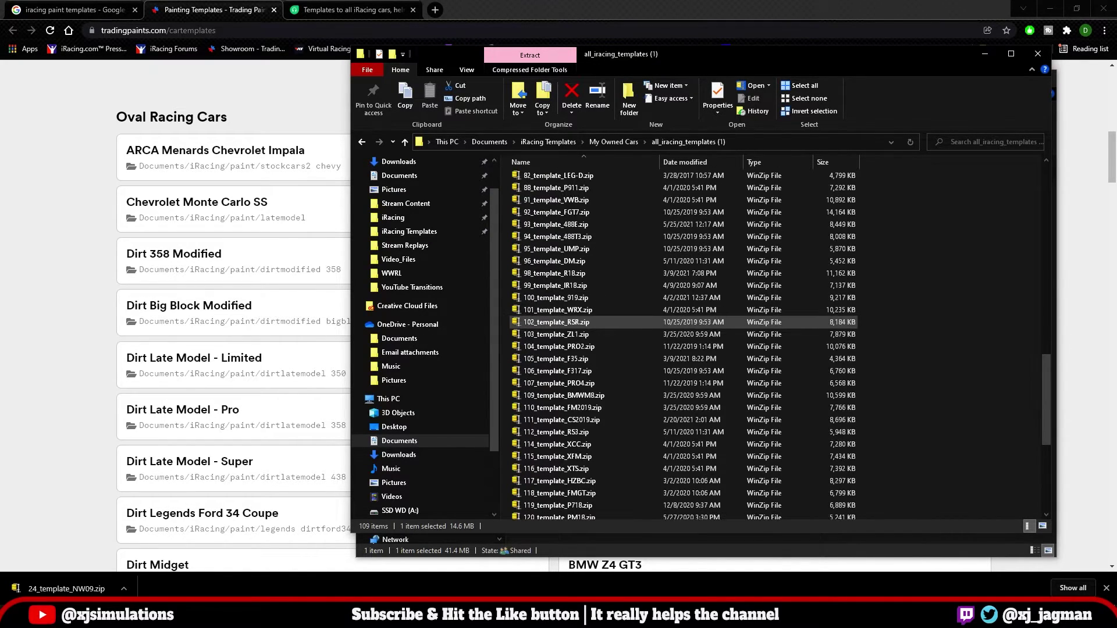
scroll(585, 319, up, 9)
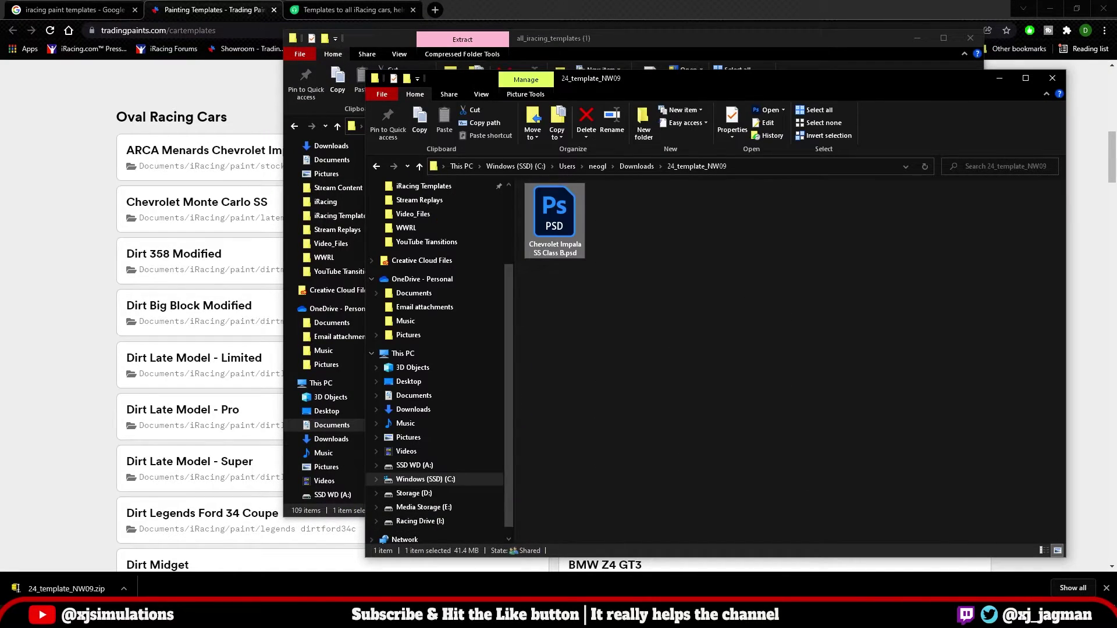
Step: Bring the Documents iRacing folder window to the front, leaving the template folder behind it
click(314, 616)
click(260, 561)
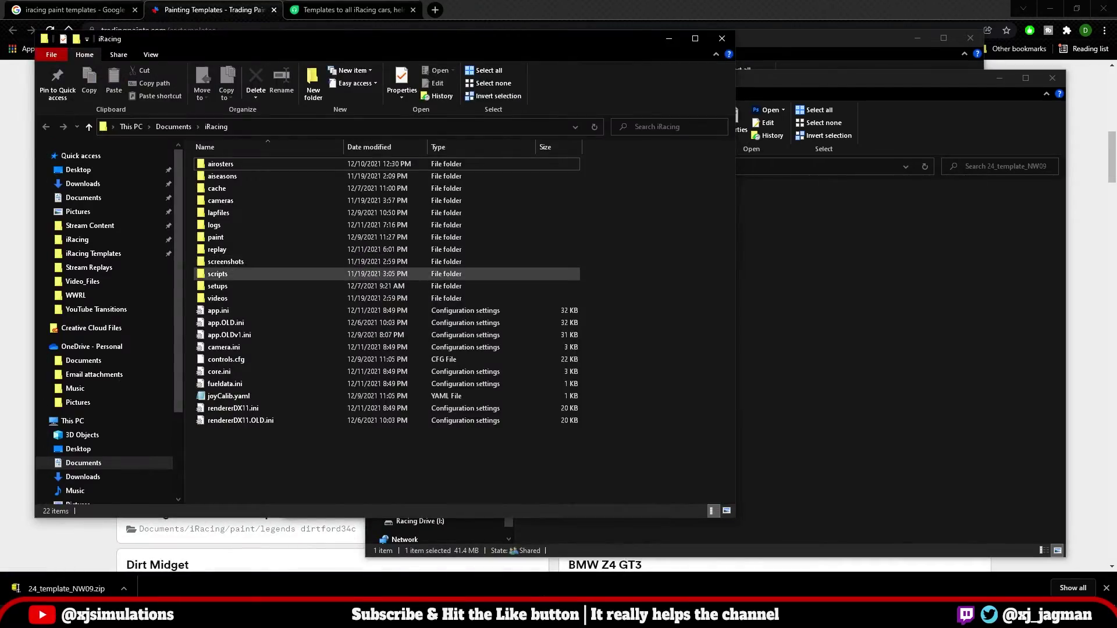
key(alt+Tab)
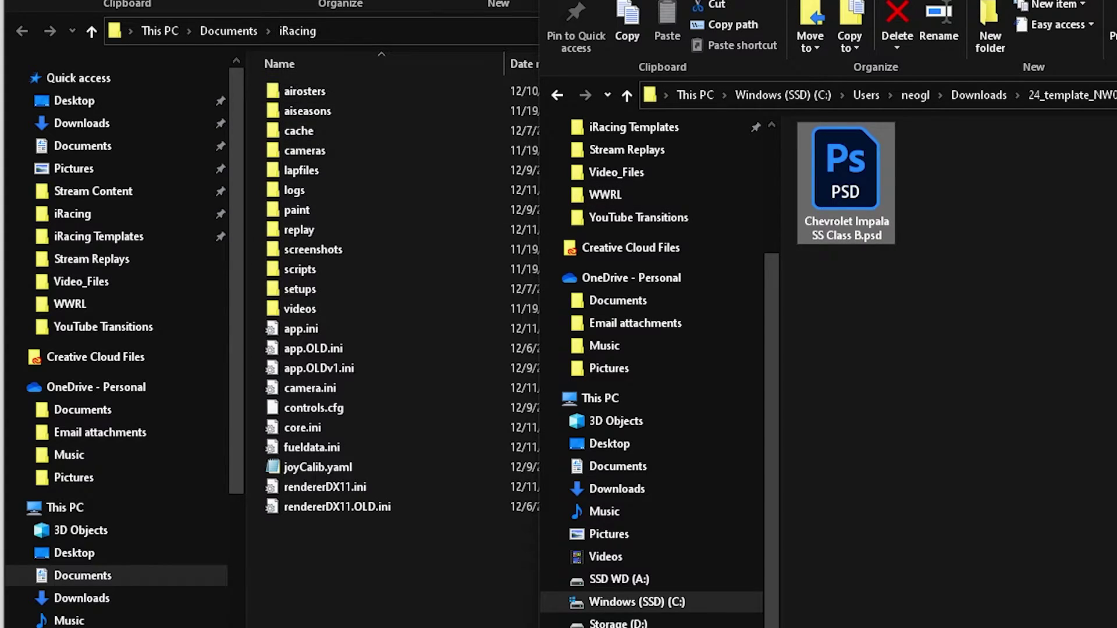
key(alt+Tab)
Step: Browse the car folders in Documents > iRacing > paint, then return to the Trading Paints list
key(alt+Up)
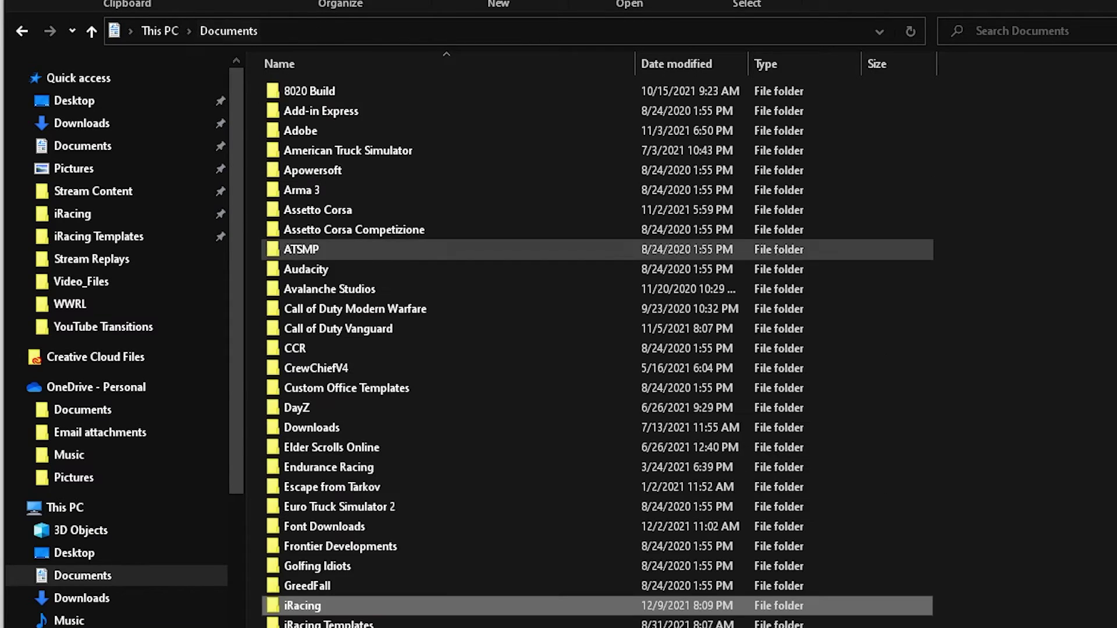
key(Return)
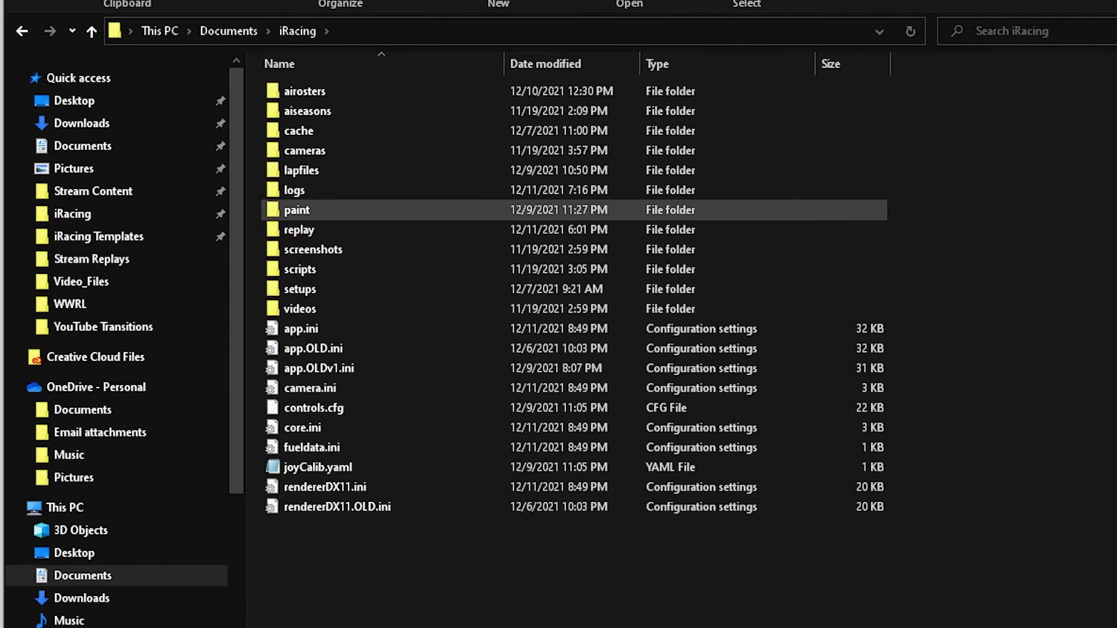
double_click(294, 209)
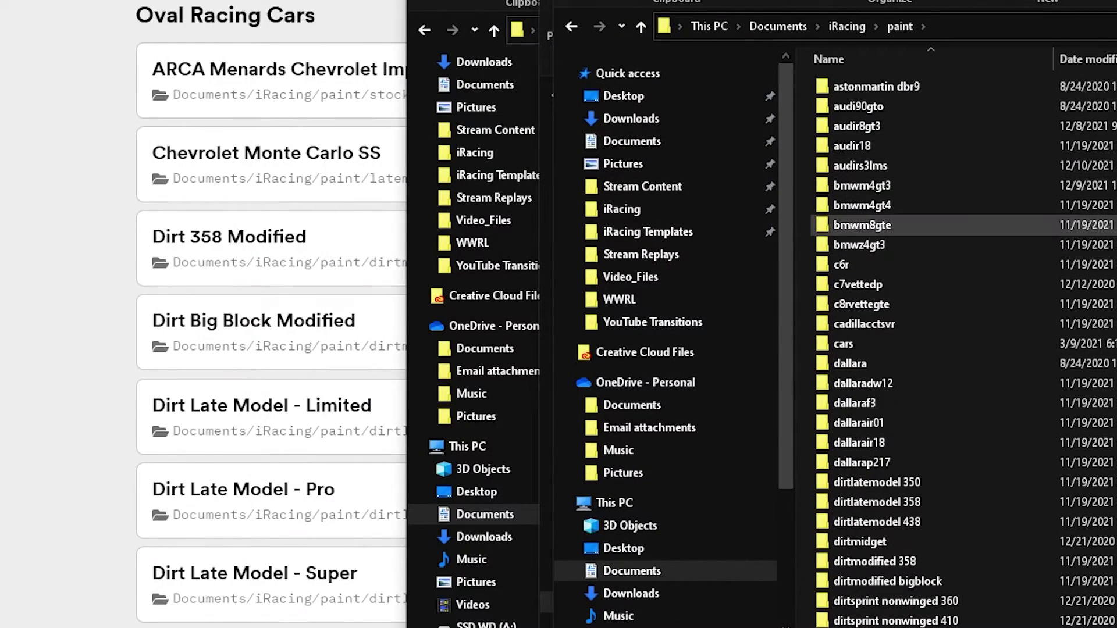
scroll(877, 232, down, 5)
scroll(877, 231, down, 20)
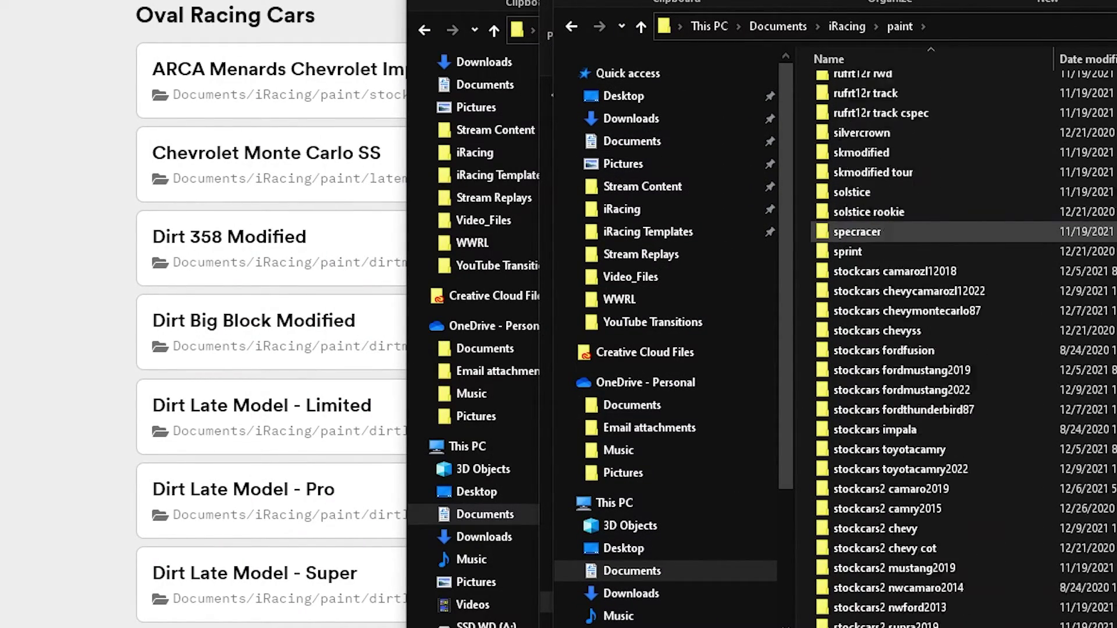
scroll(877, 232, up, 20)
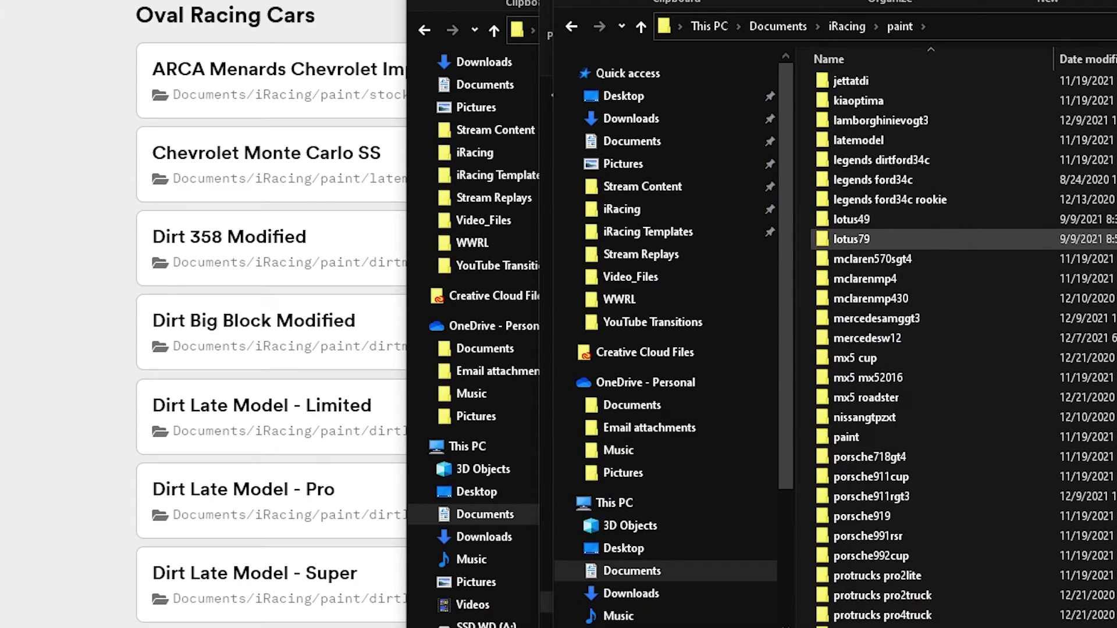
scroll(877, 239, up, 4)
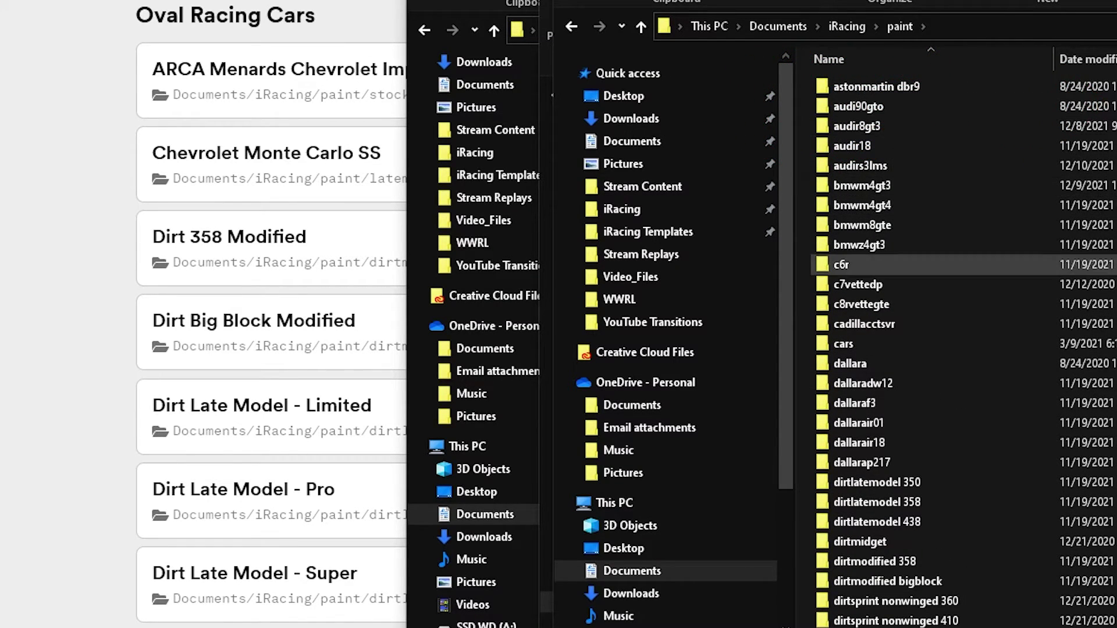
scroll(877, 255, down, 4)
scroll(877, 256, up, 4)
scroll(877, 264, down, 5)
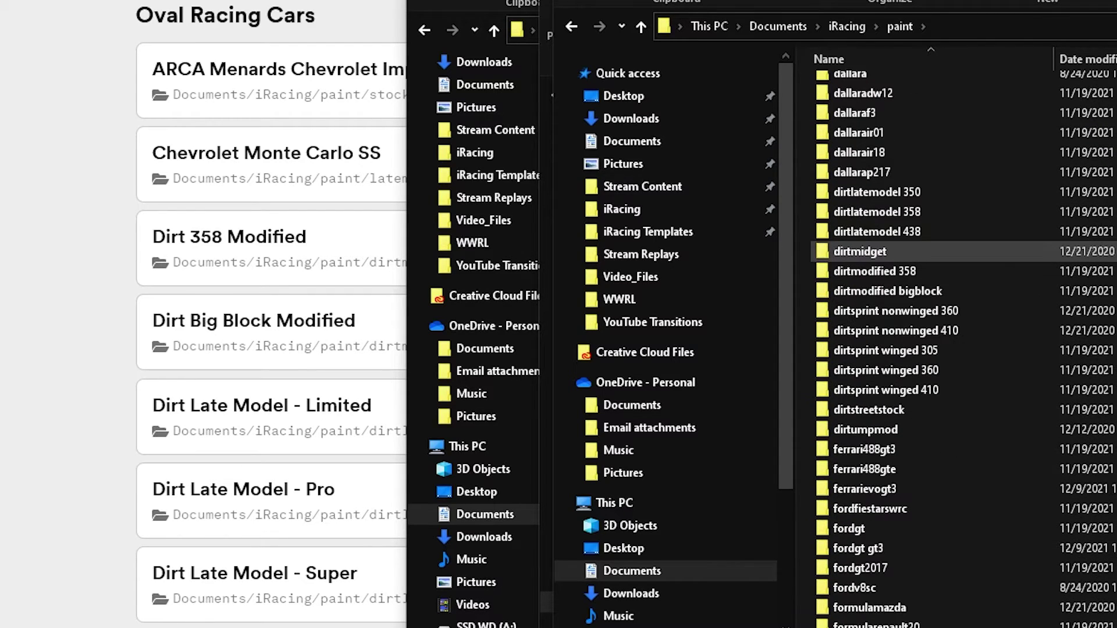
scroll(877, 274, up, 4)
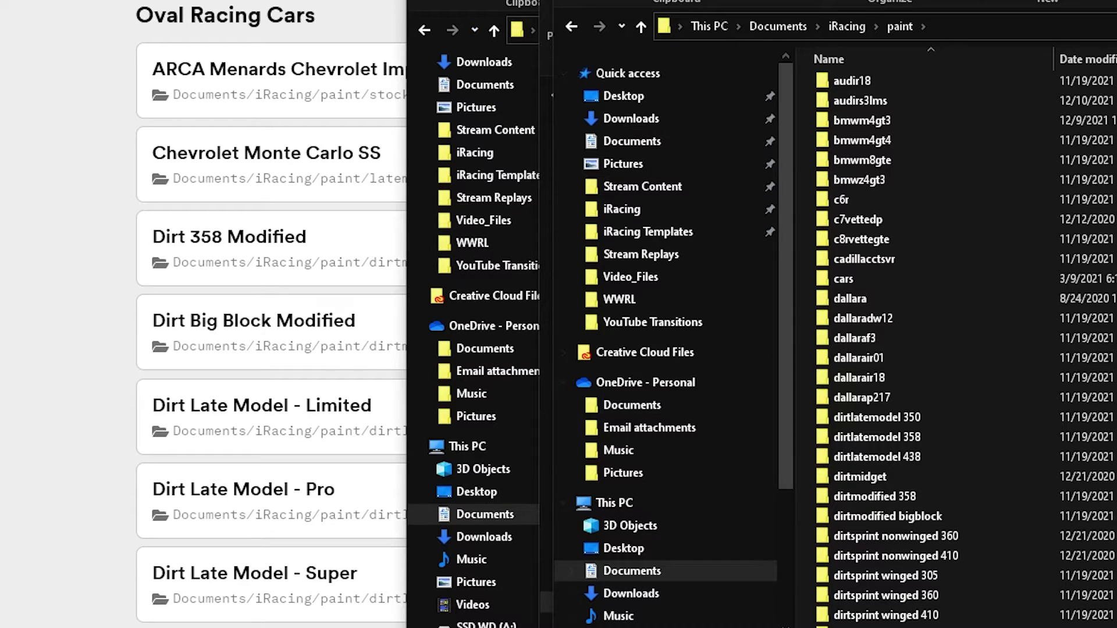
key(alt+Tab)
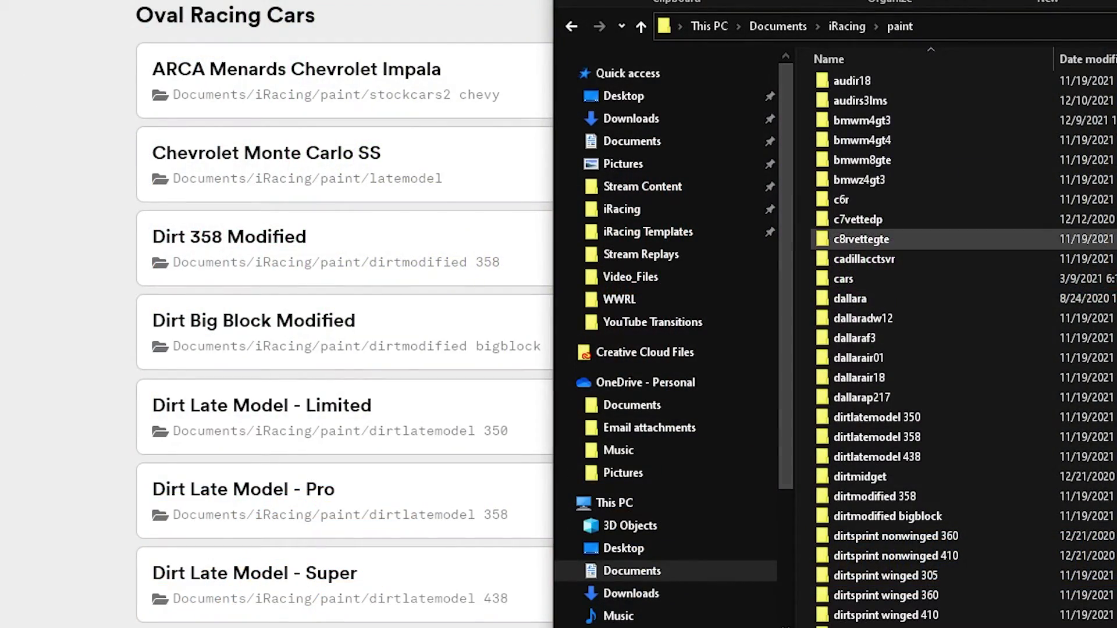
Step: Open the stockcars2 chevy folder inside paint, then go back to the paint folder
scroll(931, 236, down, 18)
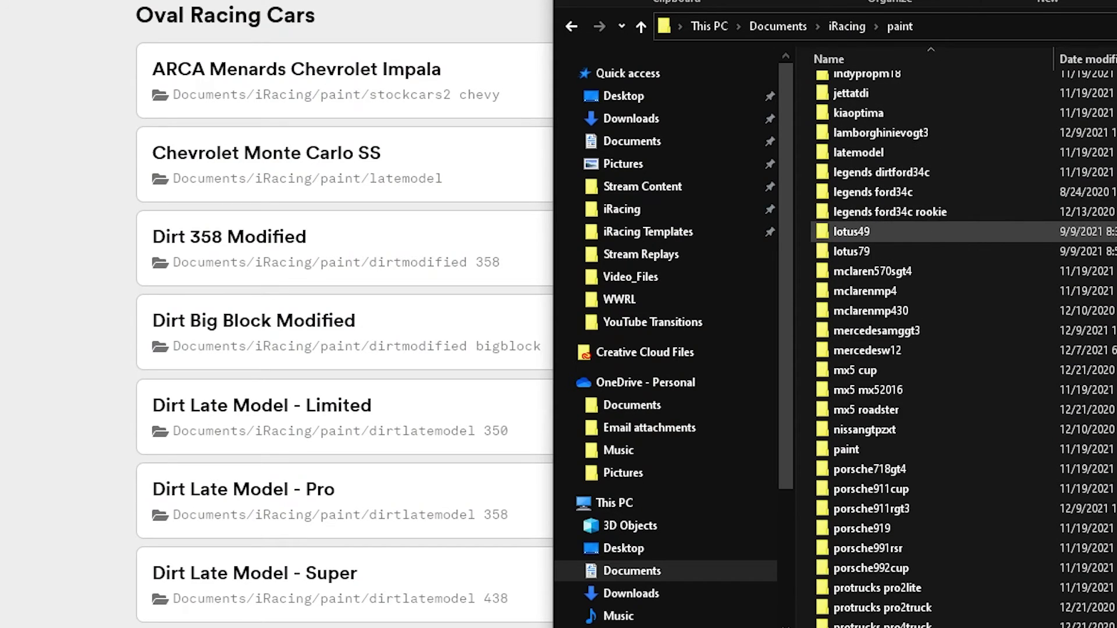
scroll(930, 244, down, 18)
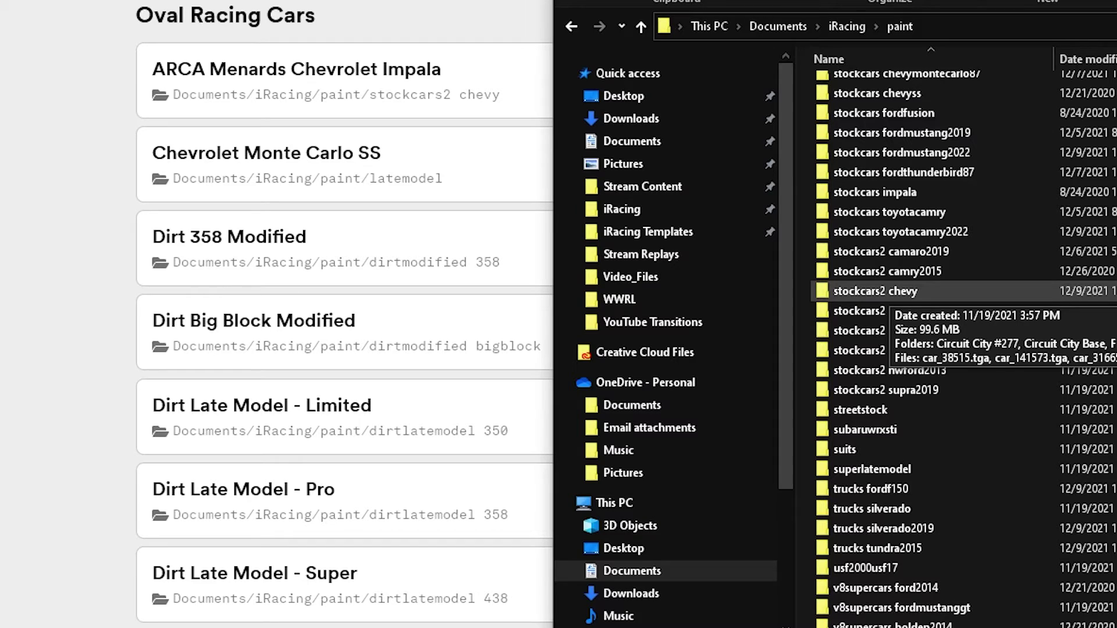
double_click(875, 291)
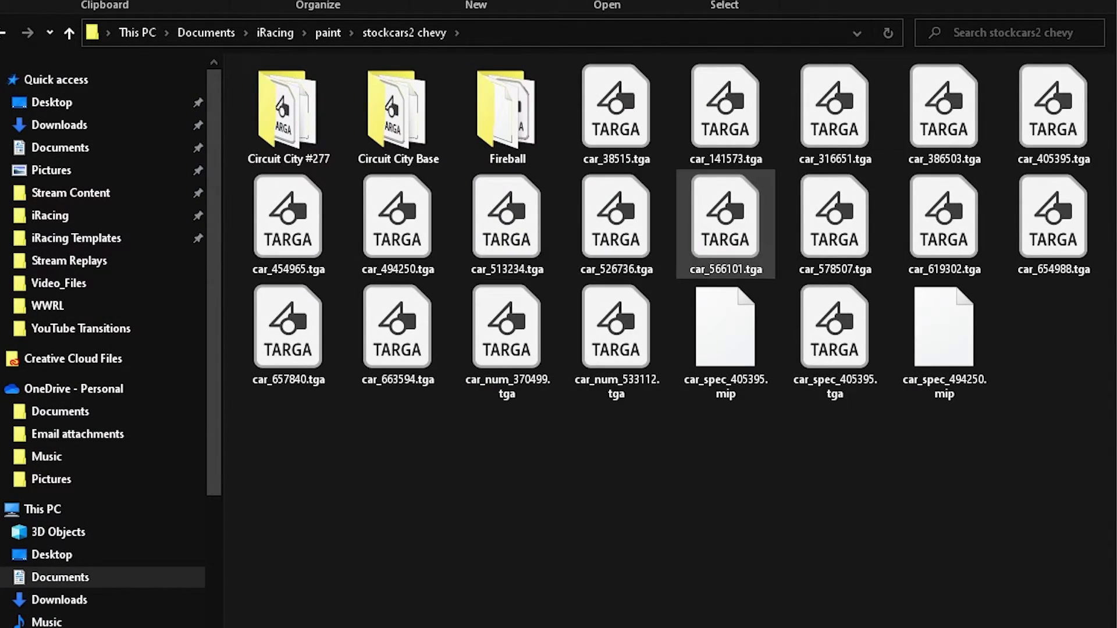
click(328, 33)
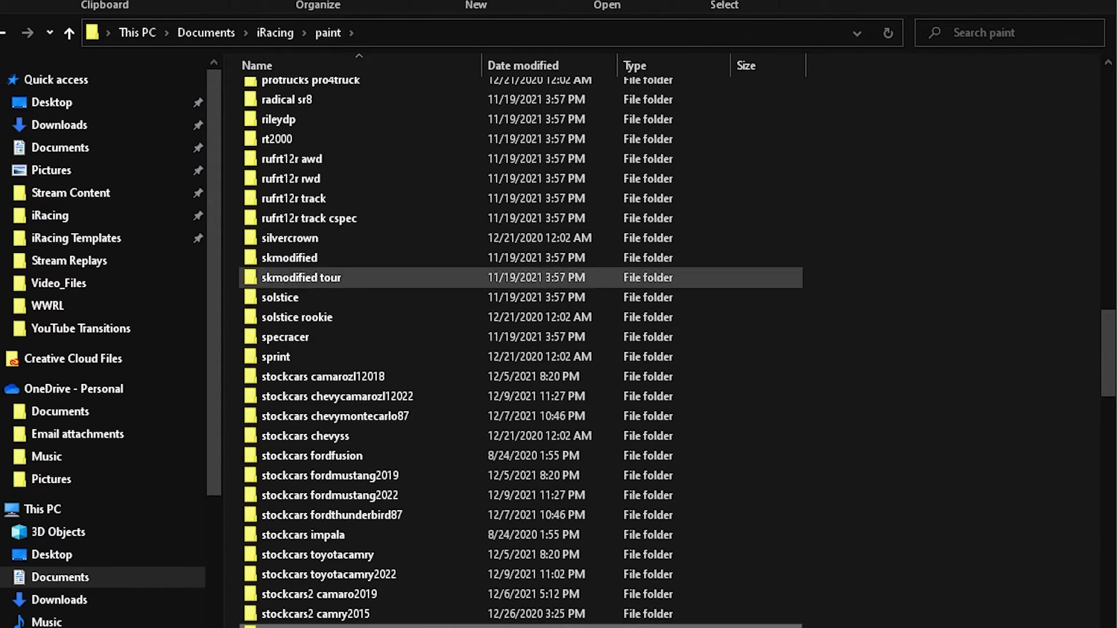